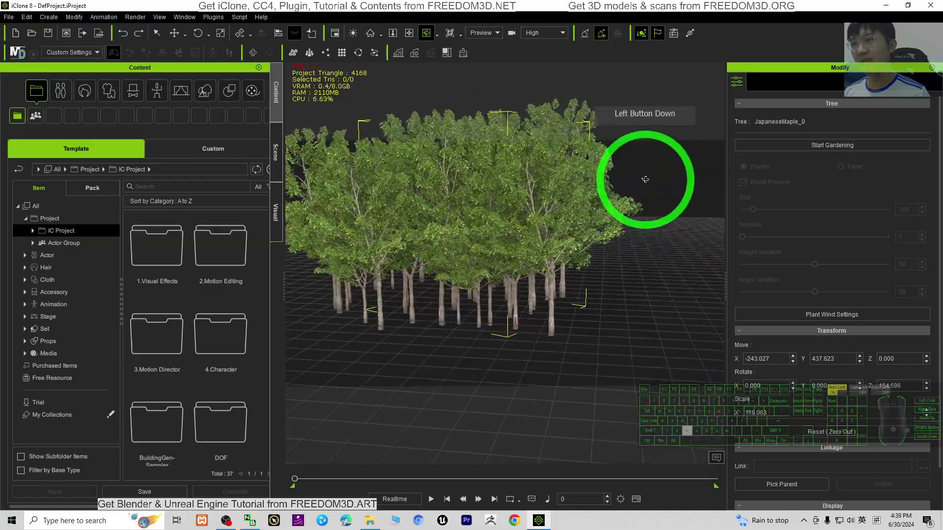
- Plant more Japanese Maple trees beside and in front of the existing grove, with a brush size of 1707 and number of 12
mouse_move(449, 259)
left_mouse_down()
mouse_move(421, 248)
mouse_move(594, 274)
mouse_move(638, 305)
mouse_move(474, 233)
mouse_move(358, 235)
mouse_move(639, 206)
left_mouse_up()
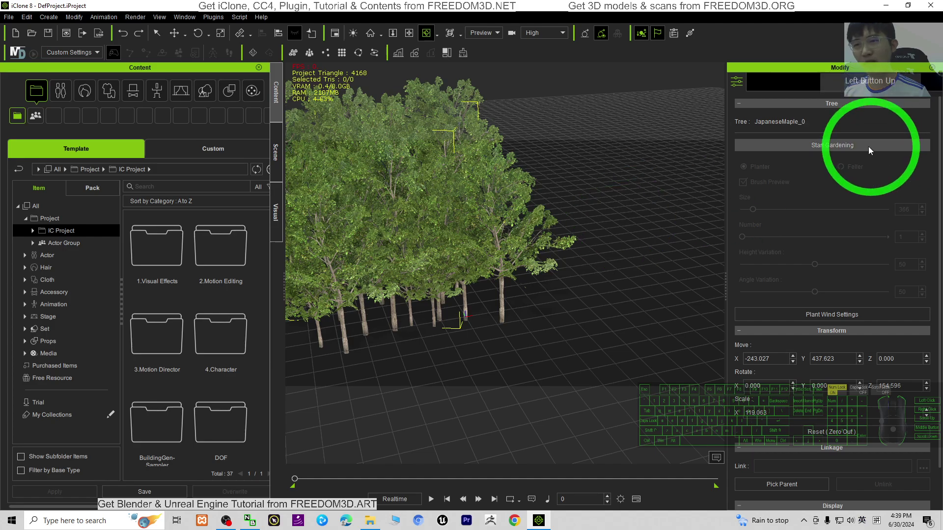
left_click(870, 144)
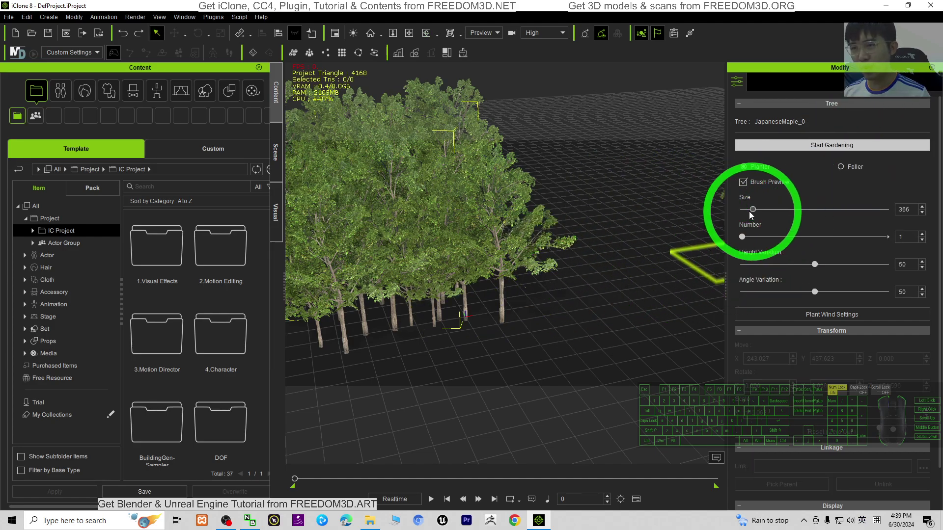
mouse_move(760, 211)
left_mouse_down()
mouse_move(793, 211)
mouse_move(790, 237)
left_mouse_up()
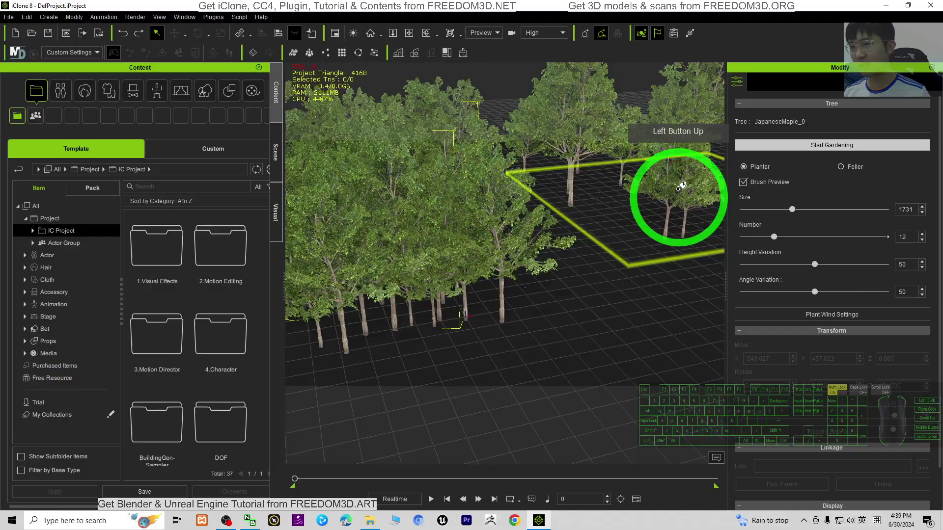
left_click(665, 275)
mouse_move(663, 278)
left_mouse_down()
mouse_move(619, 348)
mouse_move(621, 386)
mouse_move(610, 328)
mouse_move(624, 331)
mouse_move(604, 374)
left_mouse_up()
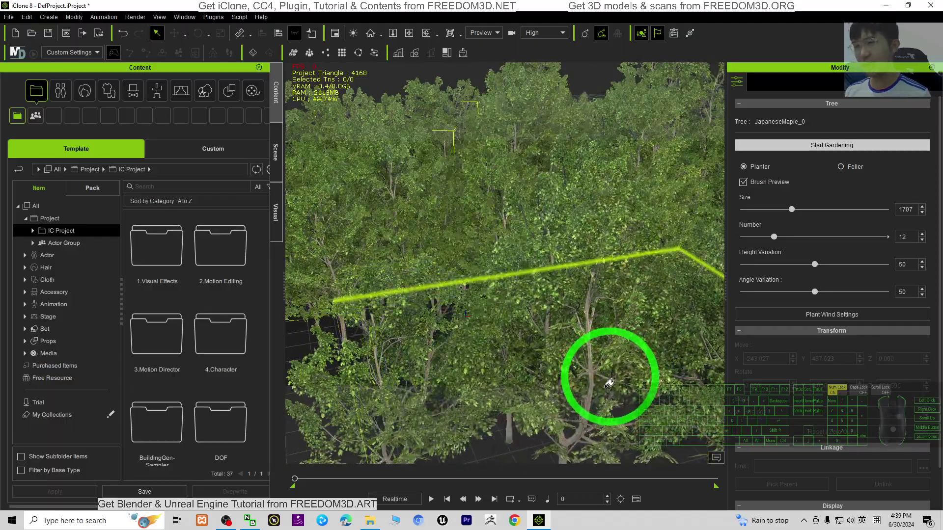
key("Escape")
scroll(595, 306, "down", 6)
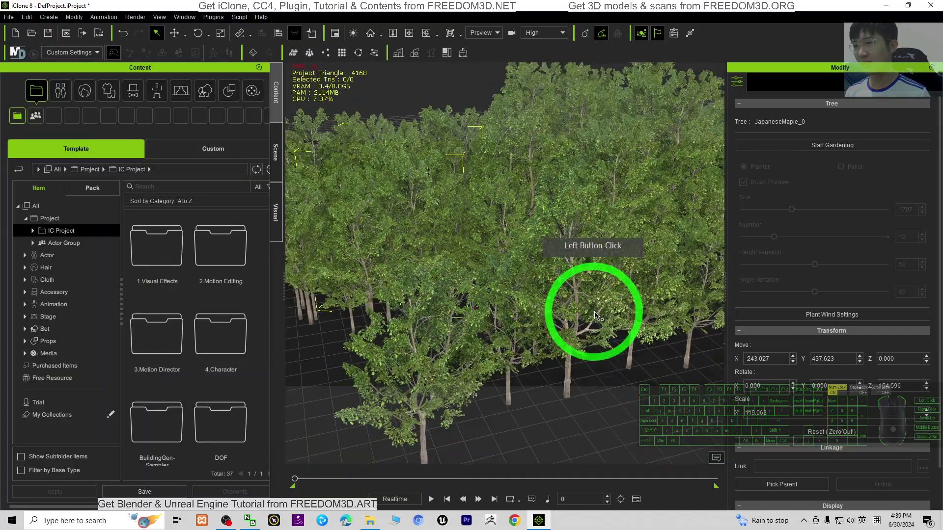
- Start a new empty project in place of the maple tree scene
key("c")
left_click_drag(638, 307, 526, 294)
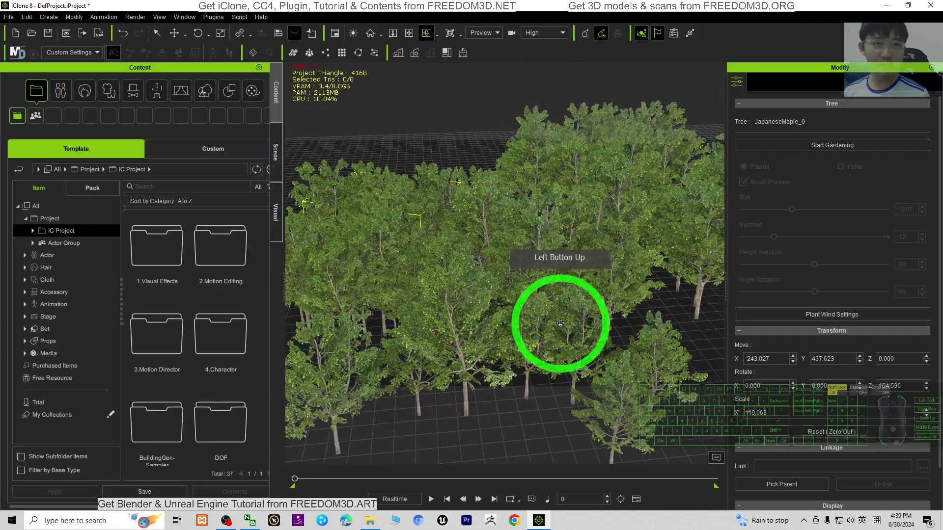
left_click_drag(592, 226, 516, 245)
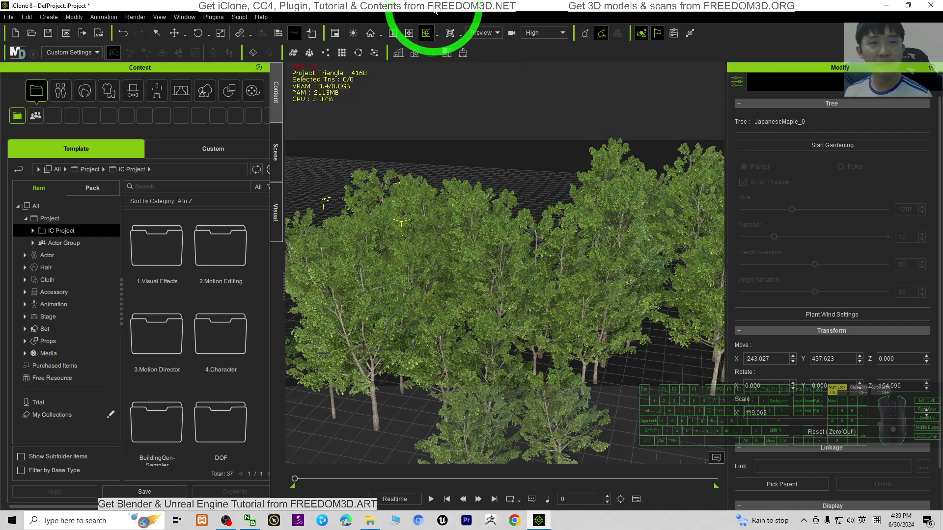
left_click_drag(476, 293, 660, 285)
left_click_drag(653, 205, 565, 253)
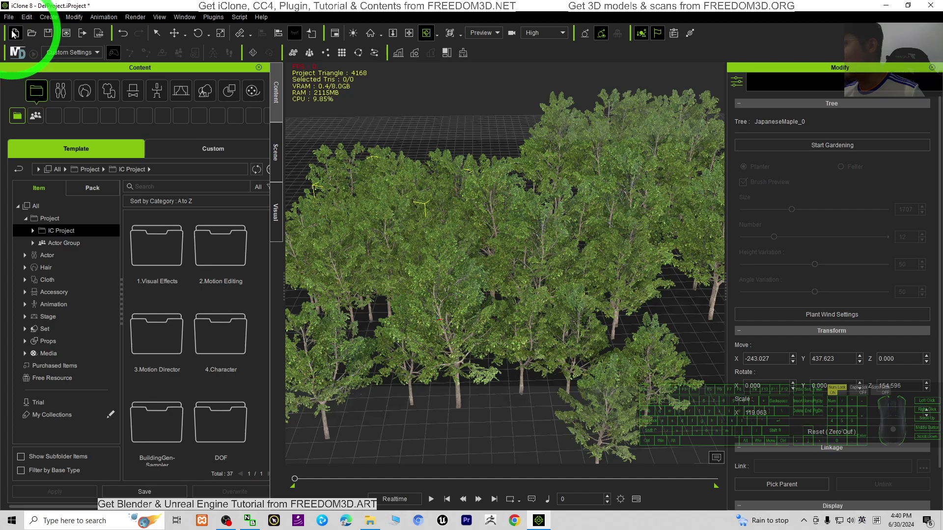
left_click(494, 284)
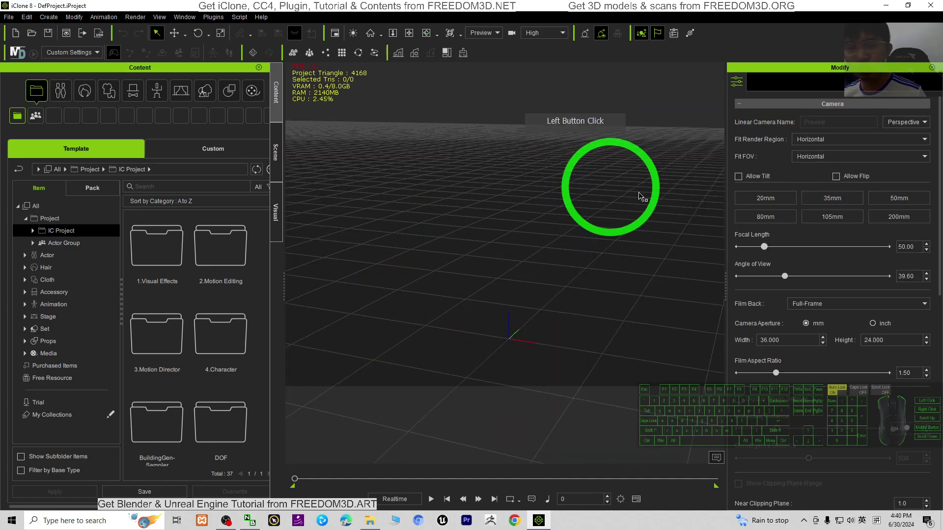
- Add a Broadleaf SpeedTree to the empty scene
left_click_drag(545, 317, 591, 289)
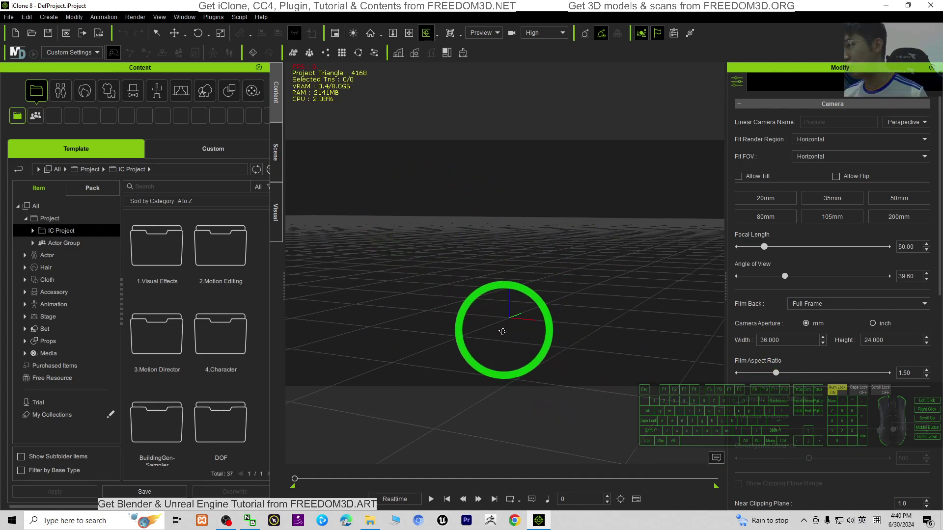
left_click(48, 17)
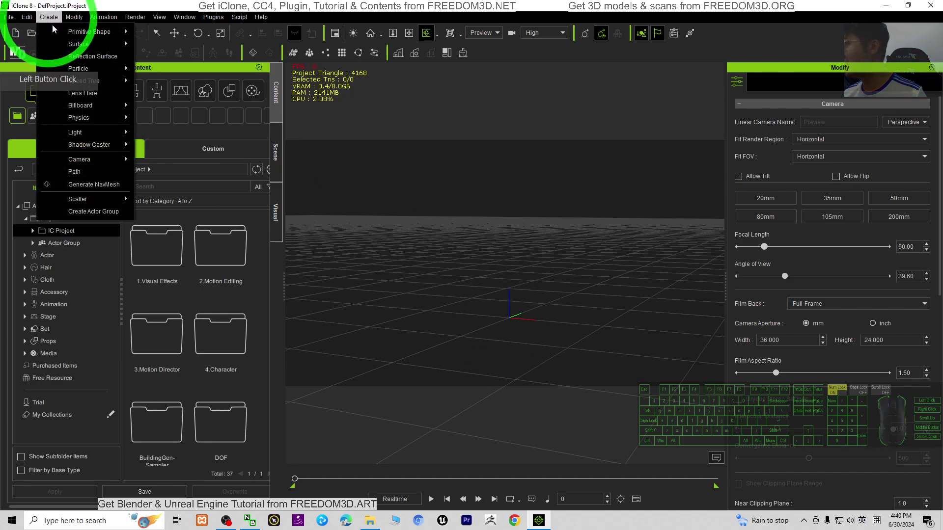
mouse_move(89, 82)
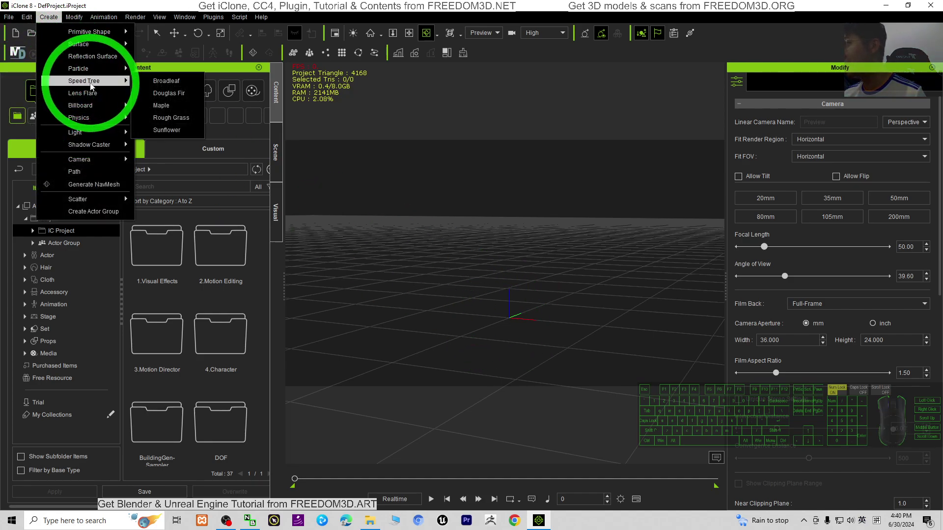
left_click(167, 81)
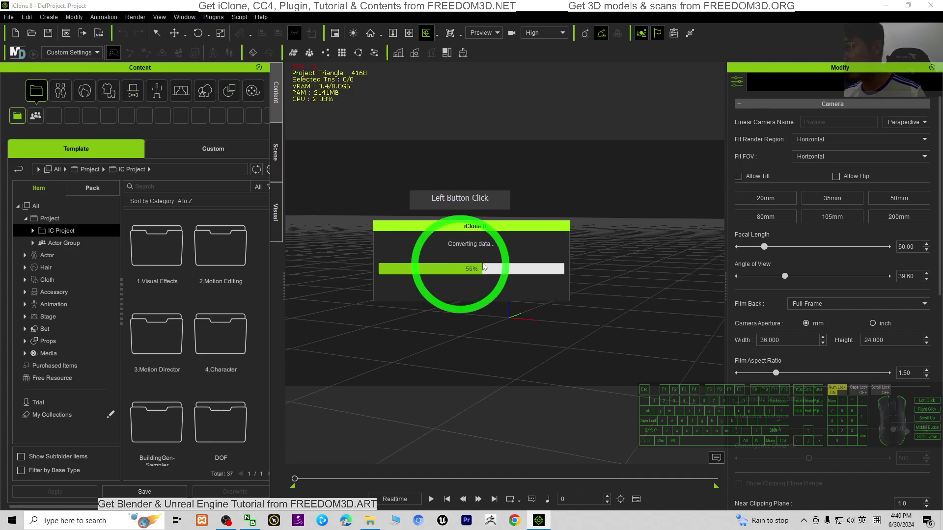
scroll(511, 251, "down", 5)
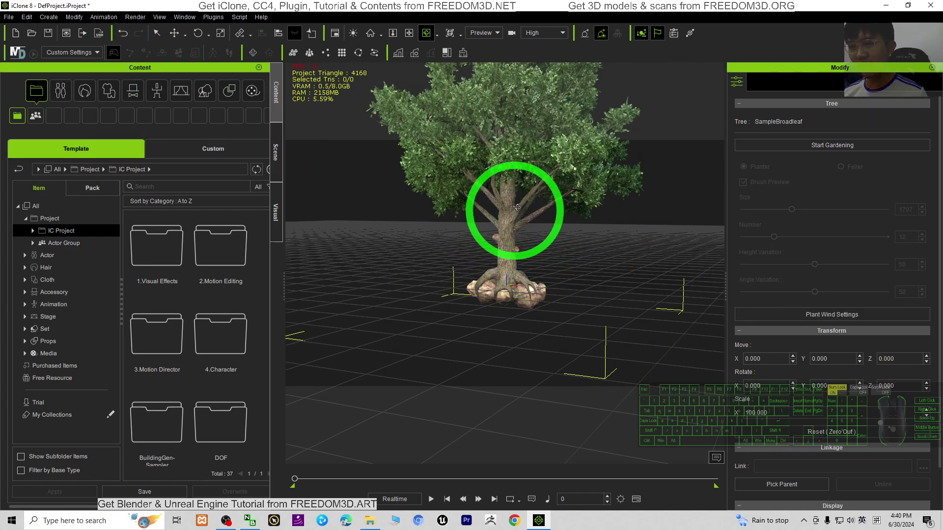
left_click_drag(526, 228, 547, 305)
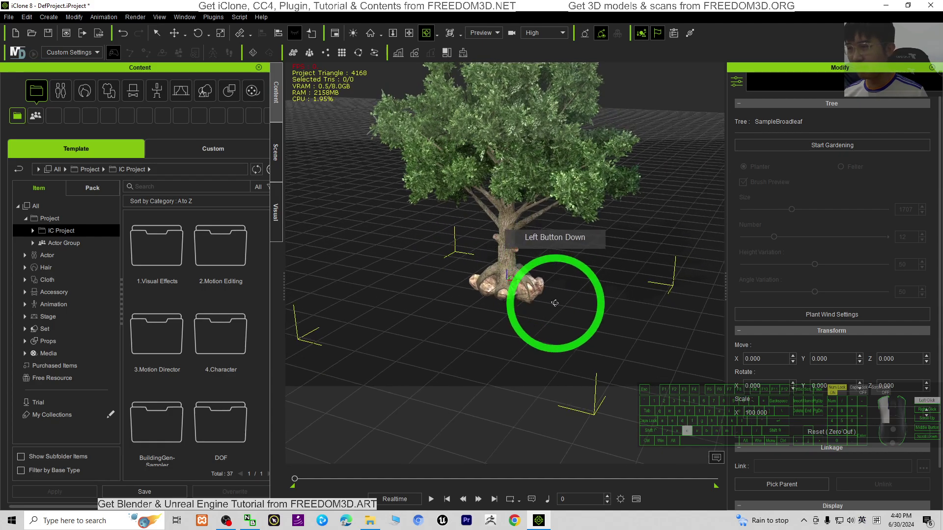
- Start gardening with SampleBroadleaf and set brush size 1542, number 13, height variation 56 and angle variation 67
left_click(276, 152)
left_click(72, 237)
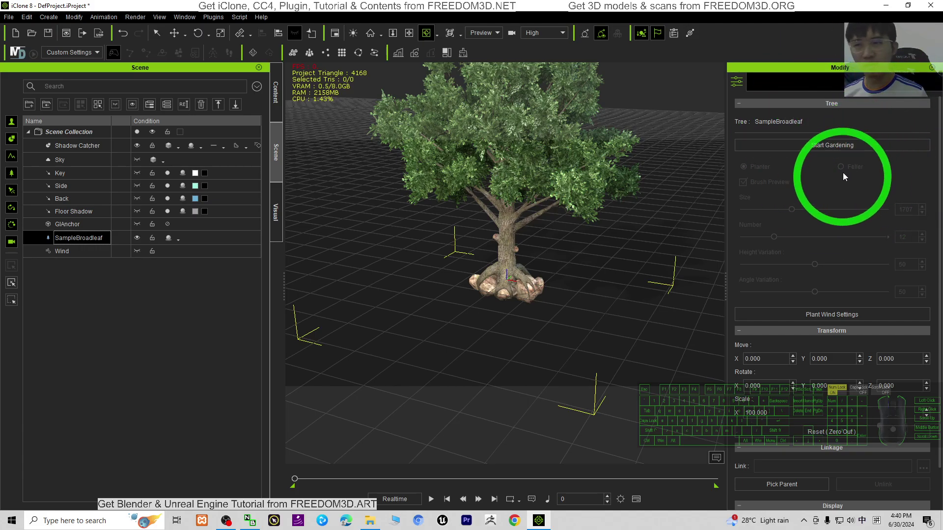
left_click(835, 146)
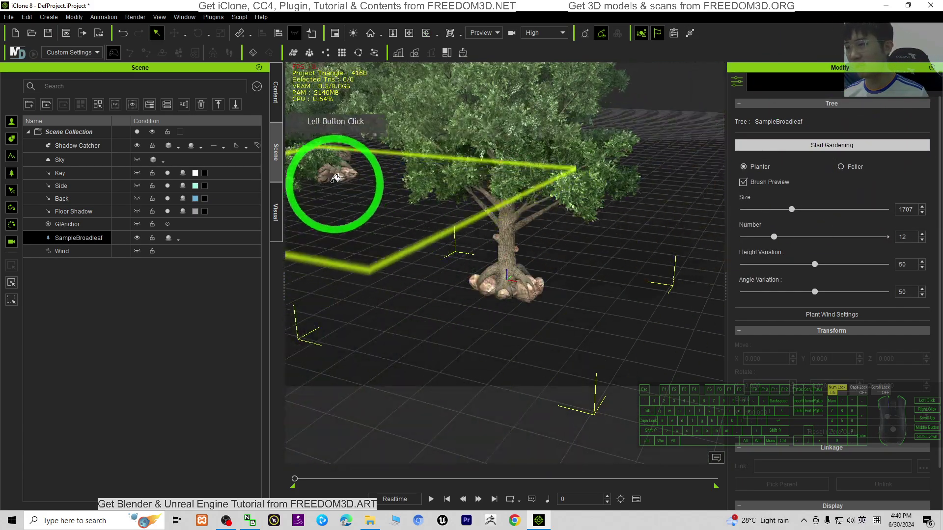
left_click(432, 211)
mouse_move(793, 210)
left_mouse_down()
mouse_move(759, 210)
mouse_move(768, 237)
mouse_move(742, 237)
mouse_move(787, 210)
left_mouse_up()
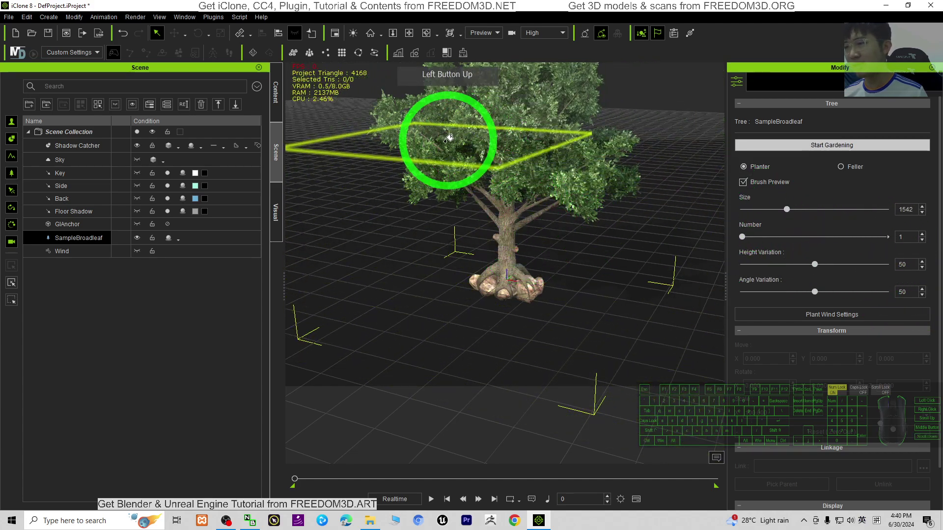
left_click_drag(743, 238, 779, 237)
mouse_move(815, 264)
left_mouse_down()
mouse_move(800, 266)
mouse_move(828, 265)
mouse_move(818, 292)
mouse_move(839, 294)
left_mouse_up()
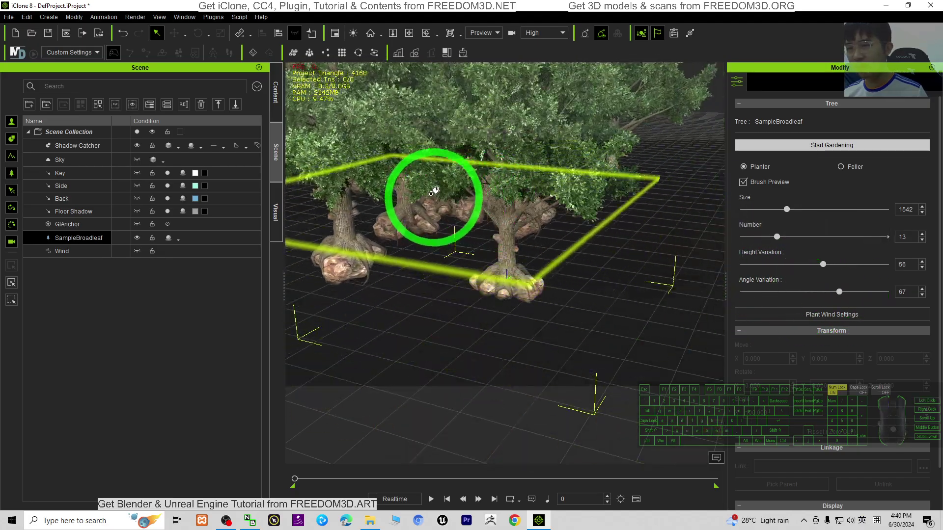
- Plant dense groups of broadleaf trees around and in front of the original tree
left_click(604, 212)
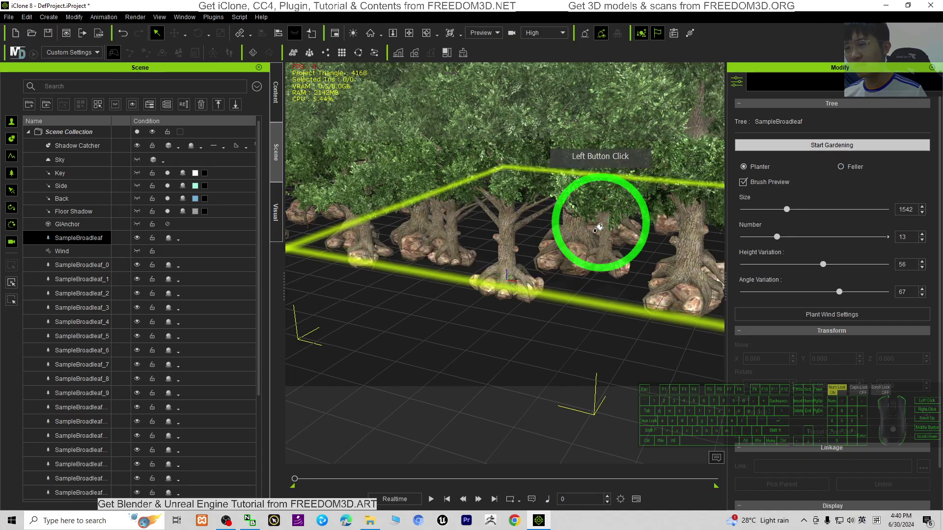
left_click(558, 298)
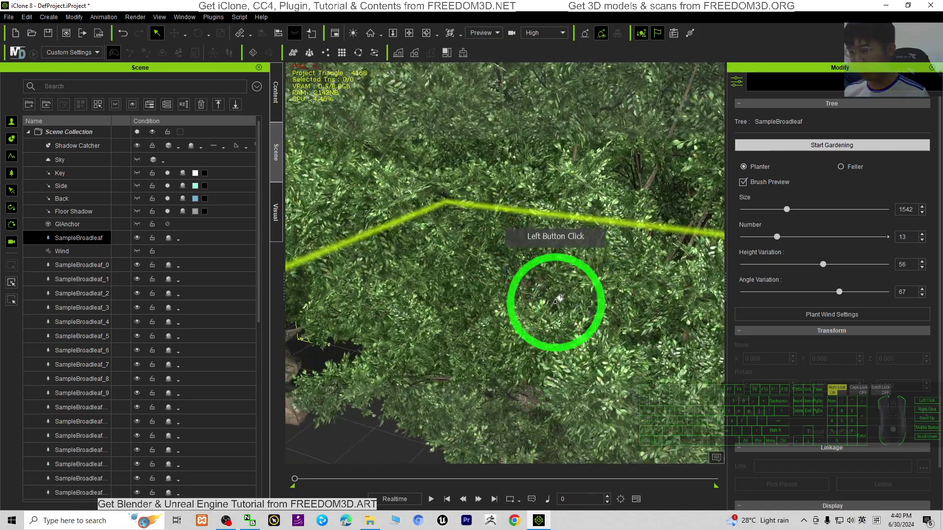
scroll(558, 298, "down", 5)
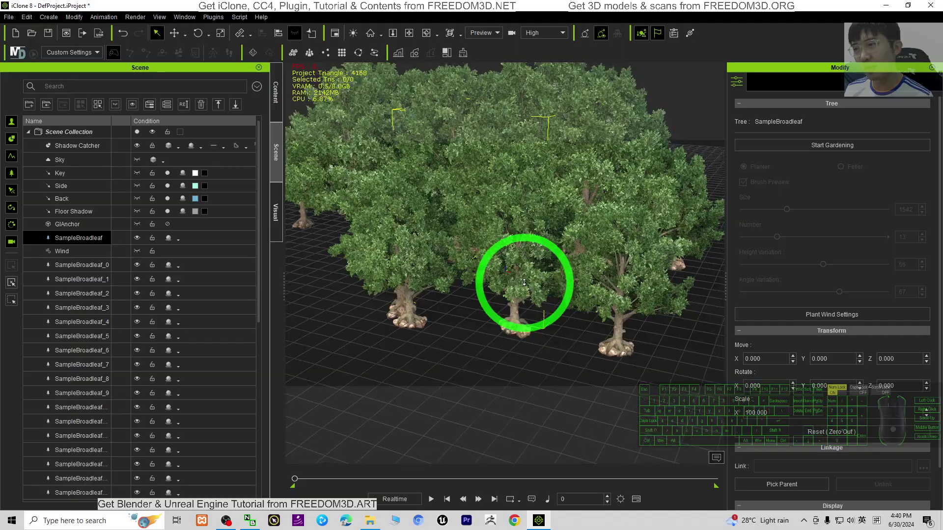
- Resume gardening and extend the broadleaf forest over the empty ground beside it, then stop gardening
left_click_drag(621, 258, 501, 218)
key("x")
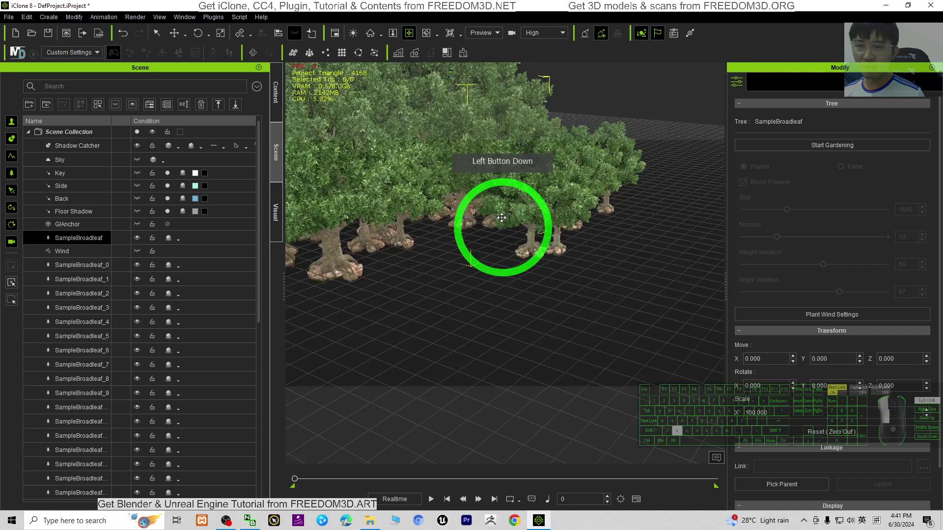
left_click(830, 143)
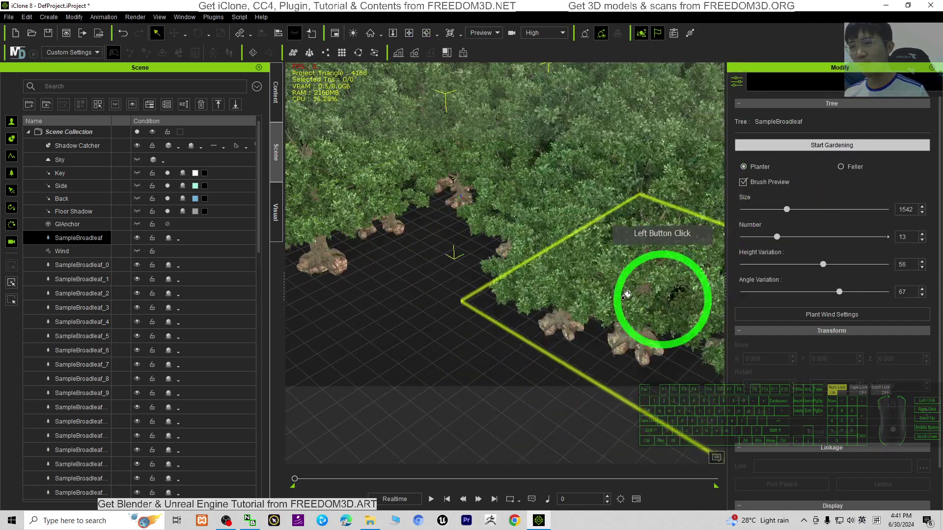
key("x")
left_click_drag(653, 295, 555, 248)
key("Escape")
- Add a Maple SpeedTree and plant a group of maples on the open ground in front of the broadleaf forest
key("c")
left_click_drag(631, 276, 496, 224)
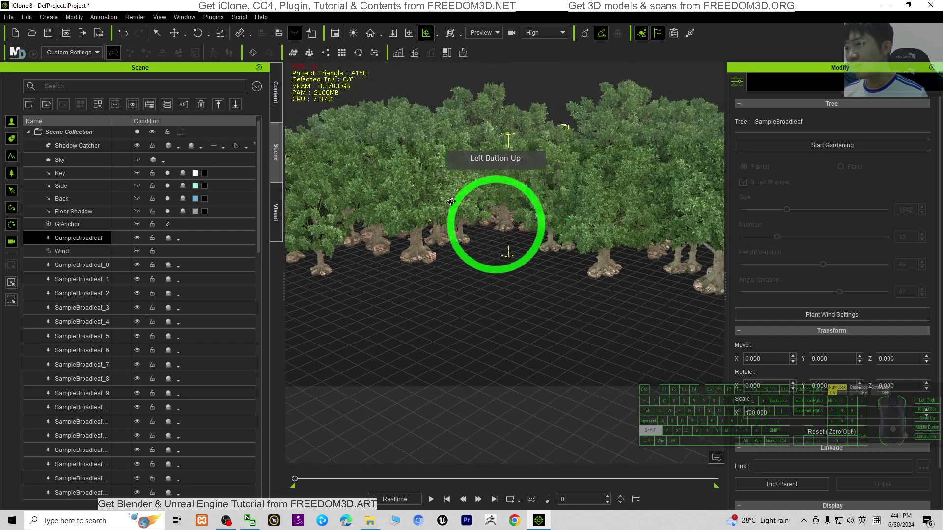
left_click(49, 17)
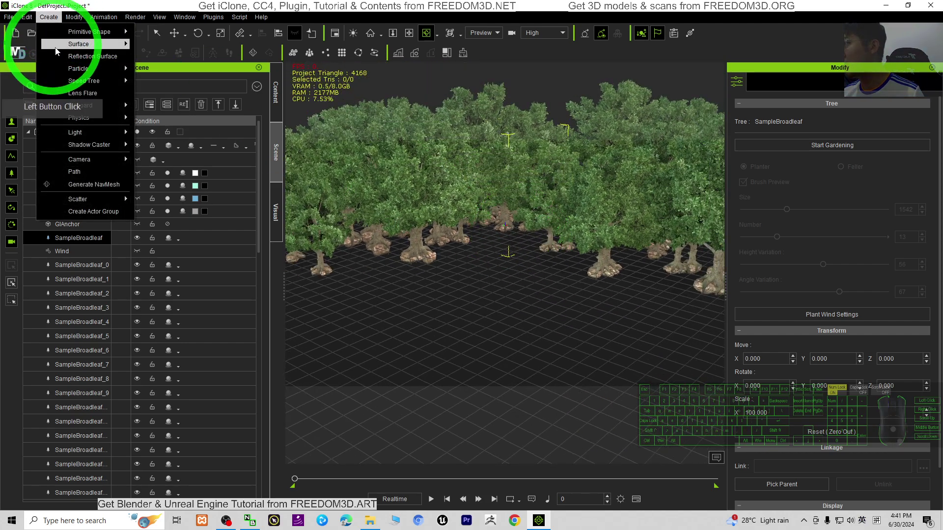
mouse_move(86, 82)
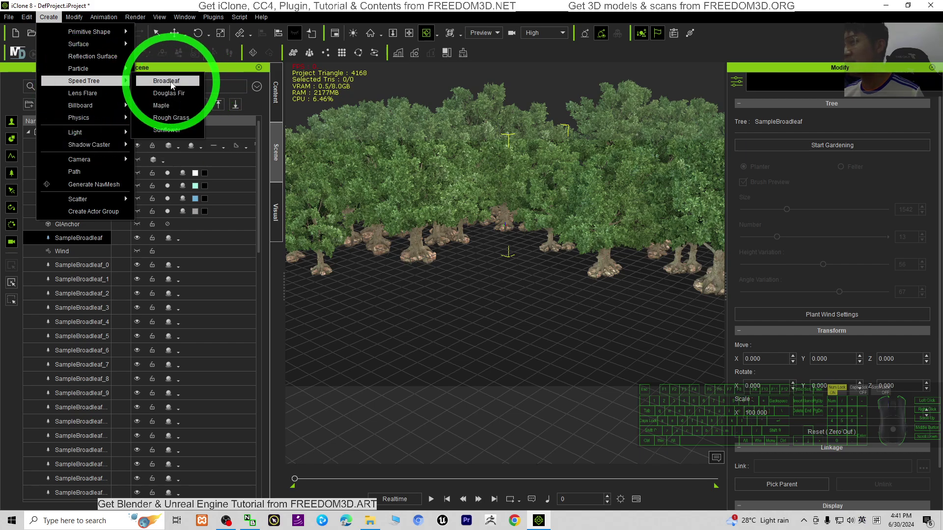
left_click(177, 107)
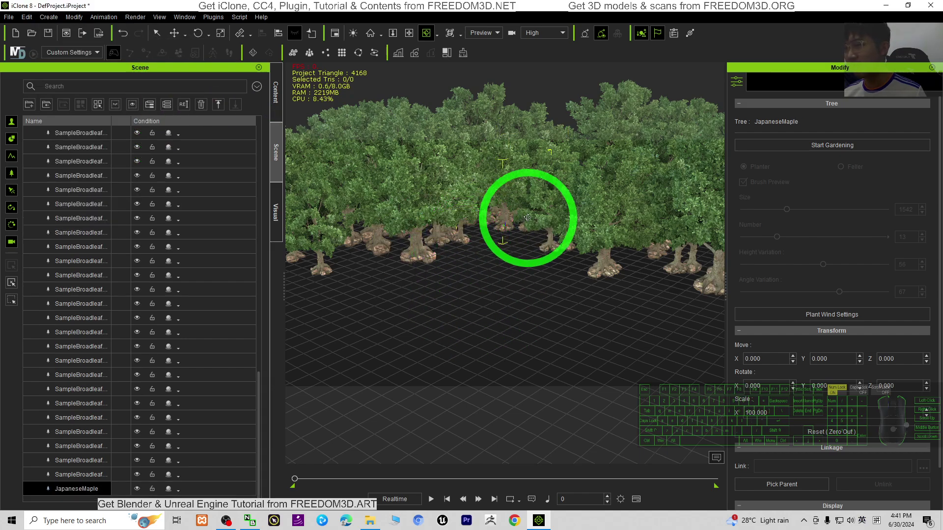
left_click(875, 147)
left_click_drag(472, 311, 438, 336)
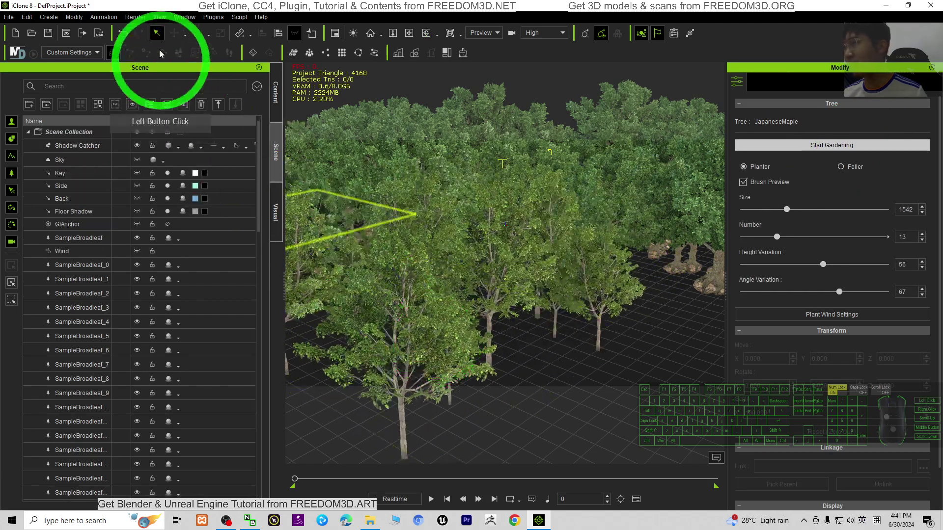
- Add a Rough Grass SpeedTree plant to the scene
left_click(50, 17)
mouse_move(86, 82)
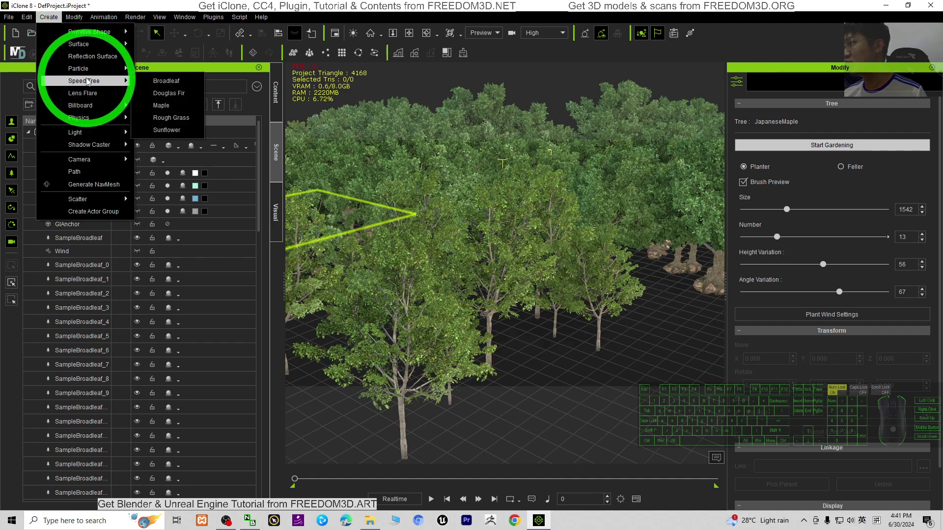
left_click(170, 130)
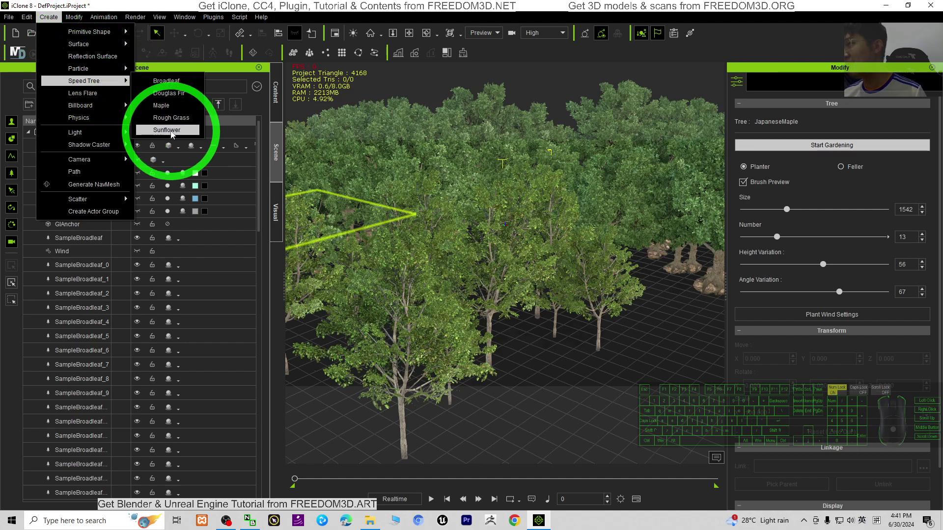
left_click(168, 122)
left_click(620, 361)
left_click(421, 312)
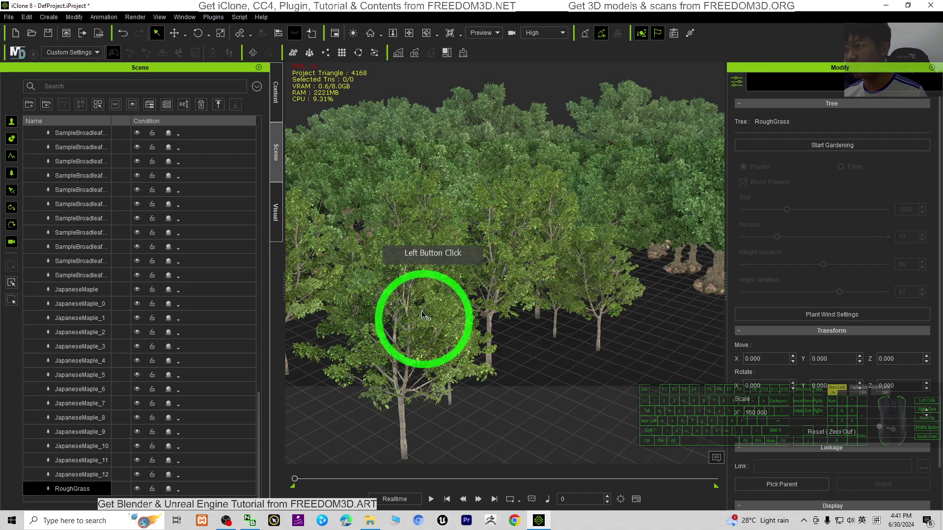
- Start gardening with RoughGrass and set the brush number to 44 and the size to 970
left_click(806, 144)
left_click(617, 361)
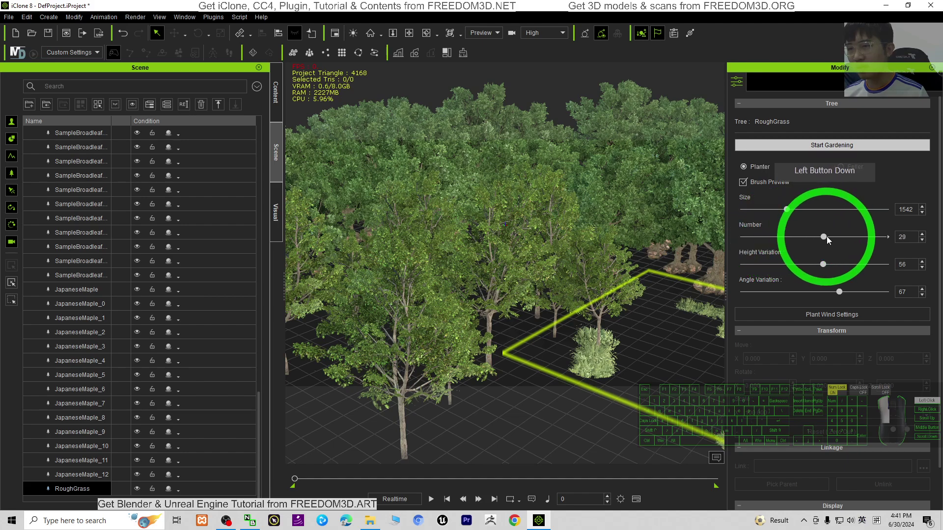
left_click(646, 307)
left_click_drag(834, 236, 867, 237)
left_click_drag(788, 210, 770, 210)
- Plant clumps of rough grass on the bare ground around the maples and toward the broadleaf trees
left_click(611, 327)
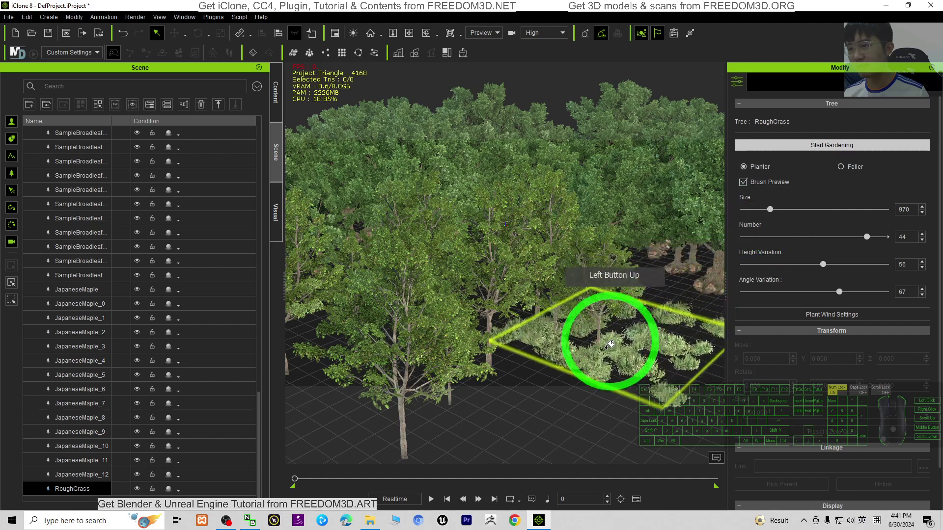
left_click(599, 339)
left_click(650, 290)
left_click(597, 260)
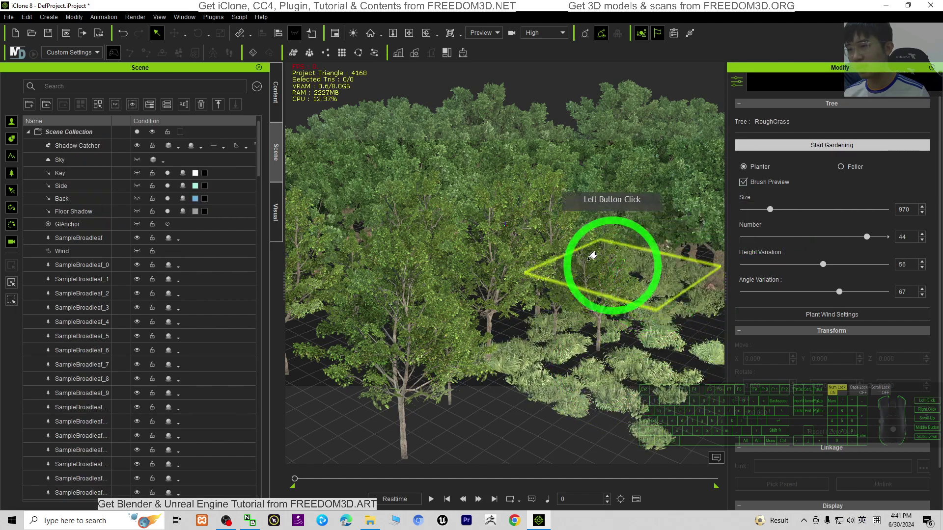
- Plant more rough grass beneath the maples and back toward the broadleaf trees, and end the gardening
left_click(506, 295)
left_click(546, 307)
left_click(614, 332)
left_click(614, 307)
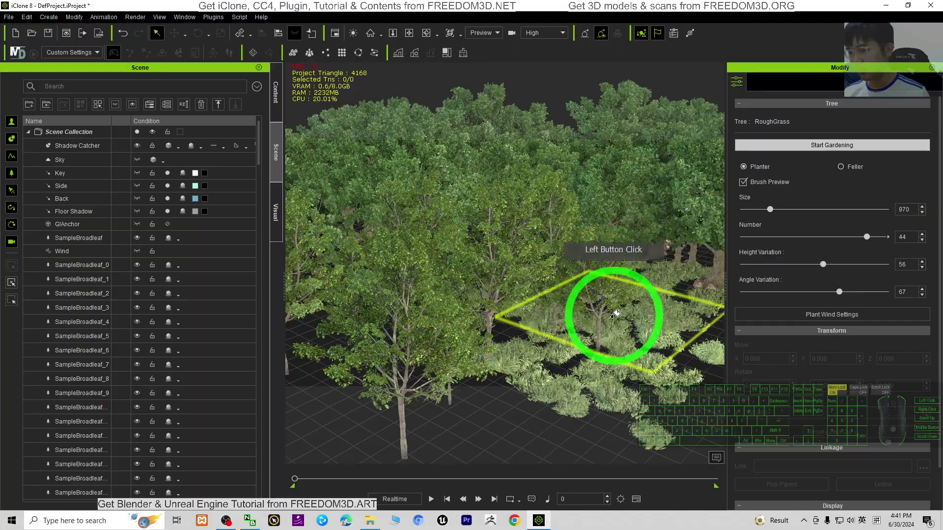
right_click(631, 336)
- Add a Sunflower SpeedTree plant to the scene
left_click_drag(636, 347, 240, 126, "shift")
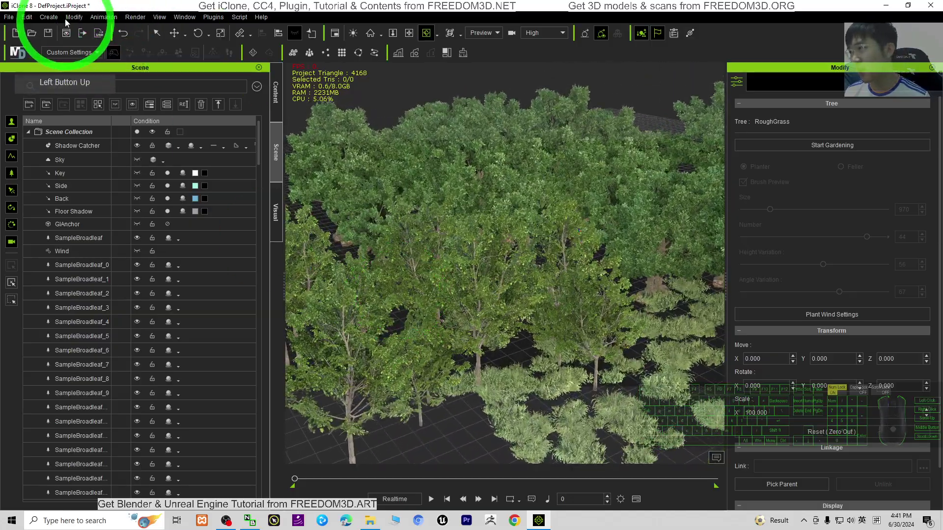
left_click(48, 17)
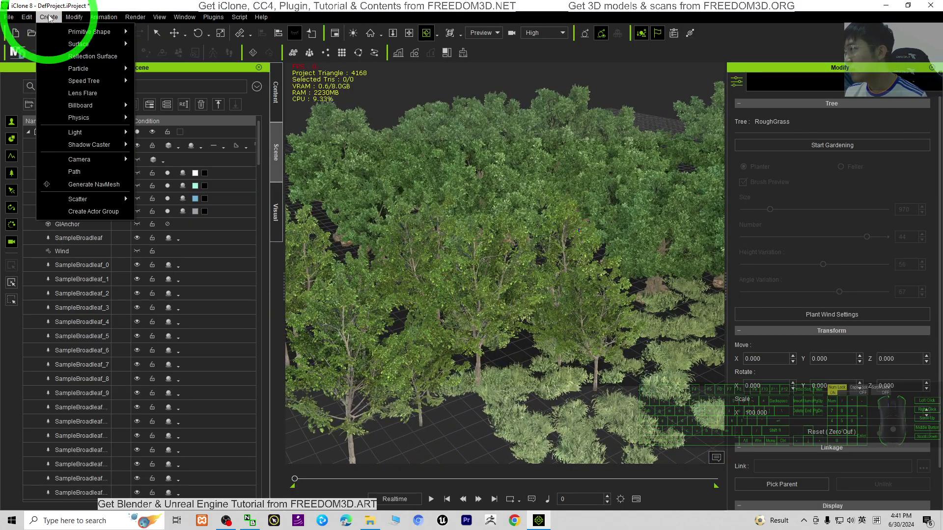
mouse_move(95, 84)
left_click(167, 130)
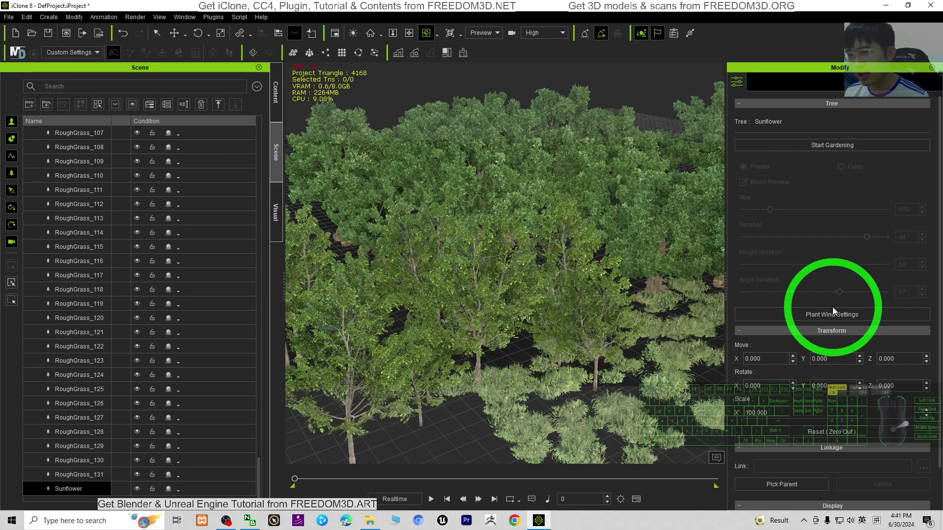
- Start gardening with Sunflower and set the brush size to 537 and the number to 36
left_click(830, 143)
left_click(458, 429)
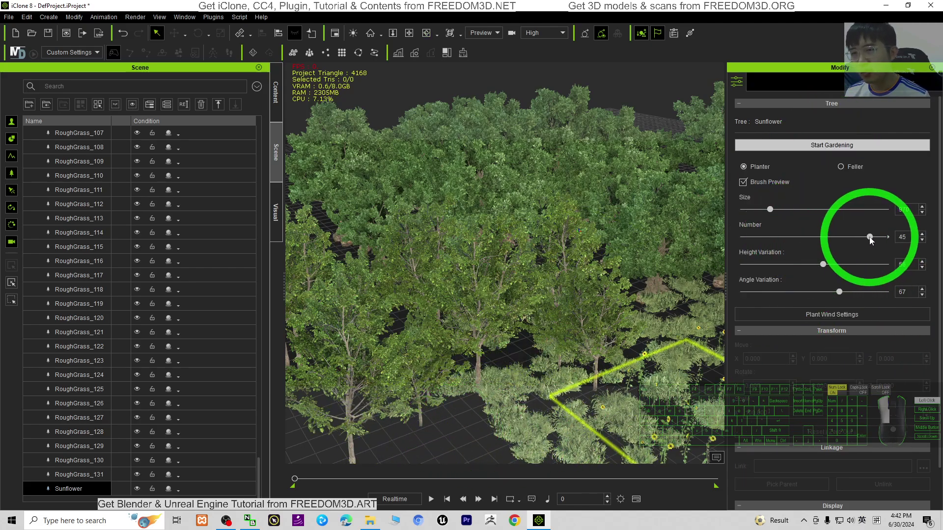
left_click_drag(869, 237, 757, 209)
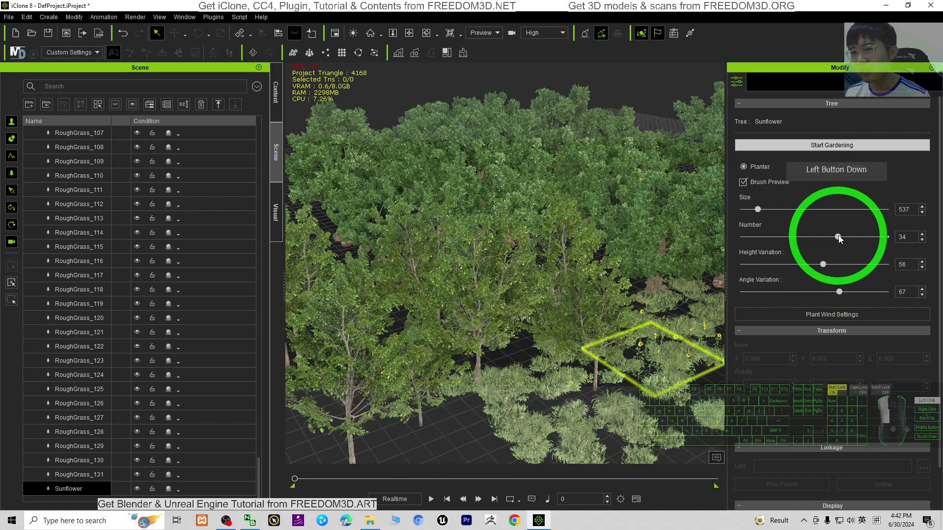
left_click_drag(839, 238, 844, 238)
- Plant sunflowers on the bare ground in front of the maples and among the rough grass, and end the gardening
left_click(439, 435)
left_click(570, 410)
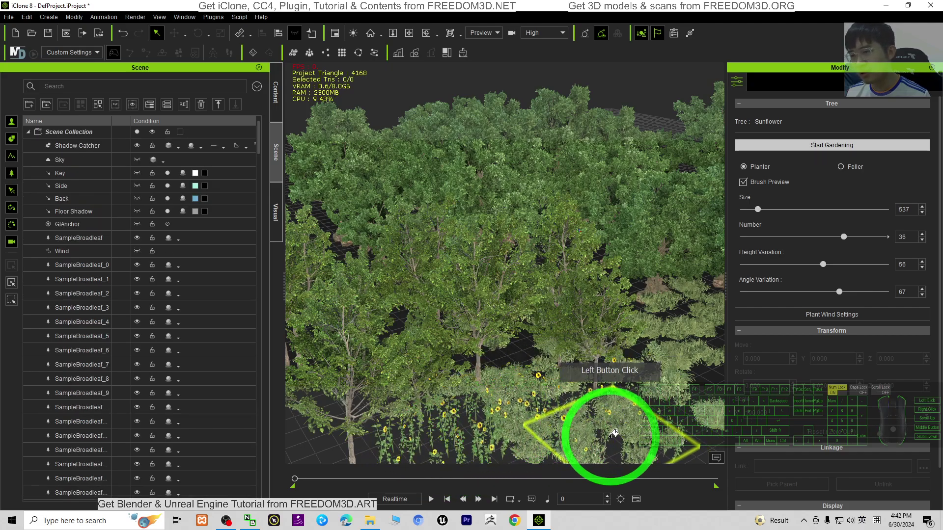
scroll(617, 383, "down", 3)
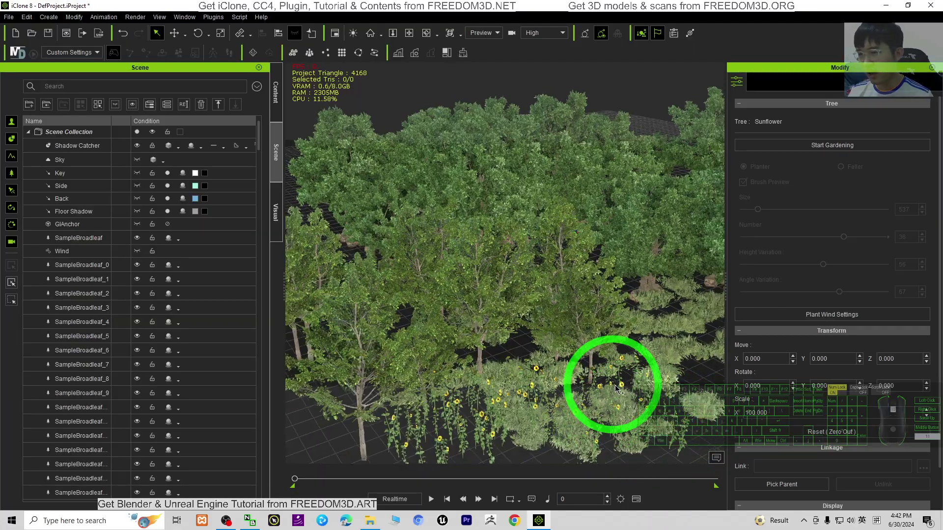
- Play the animation and examine the wind movement of the sunflowers, grass and trees, both close up and across the whole forest
key("x")
left_click_drag(593, 404, 617, 354)
key("c")
mouse_move(617, 354)
left_mouse_down()
mouse_move(648, 302)
mouse_move(667, 305)
mouse_move(552, 269)
mouse_move(584, 255)
mouse_move(507, 295)
mouse_move(614, 247)
mouse_move(597, 298)
mouse_move(798, 456)
left_mouse_up()
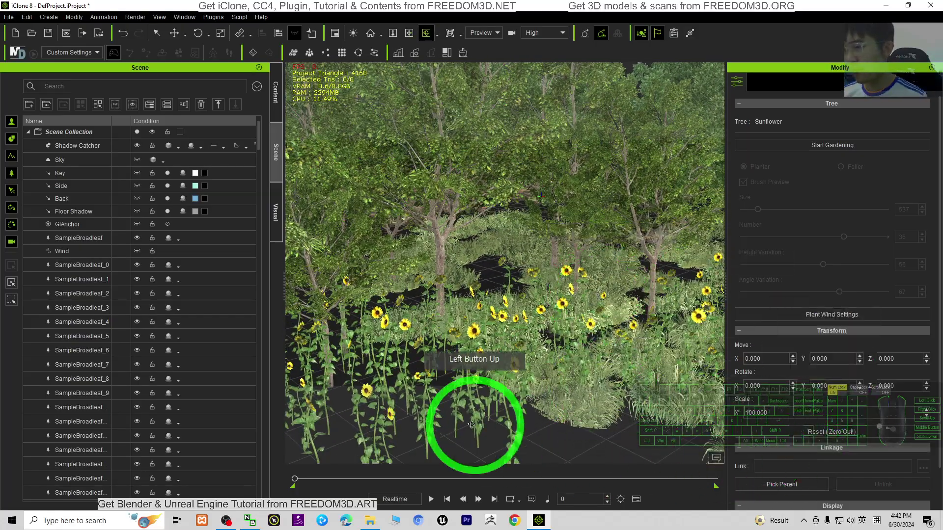
left_click(432, 499)
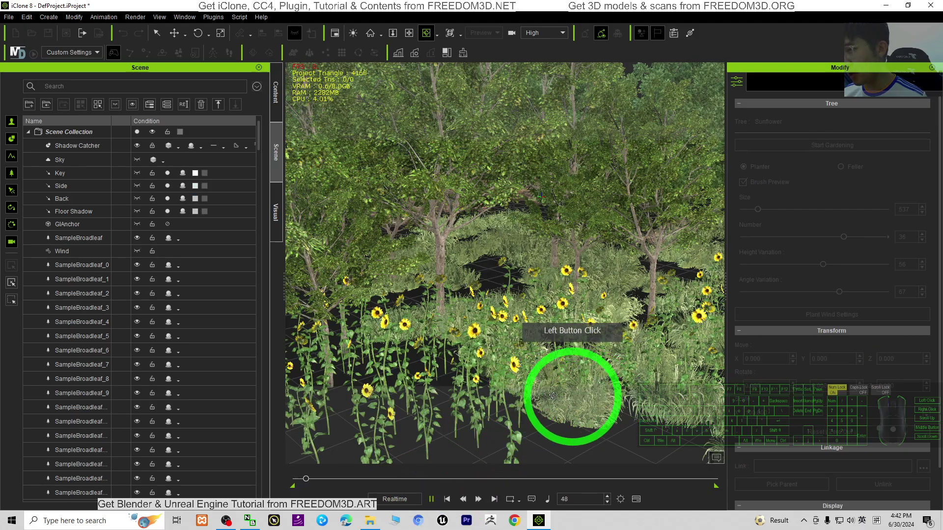
left_click_drag(592, 339, 613, 324)
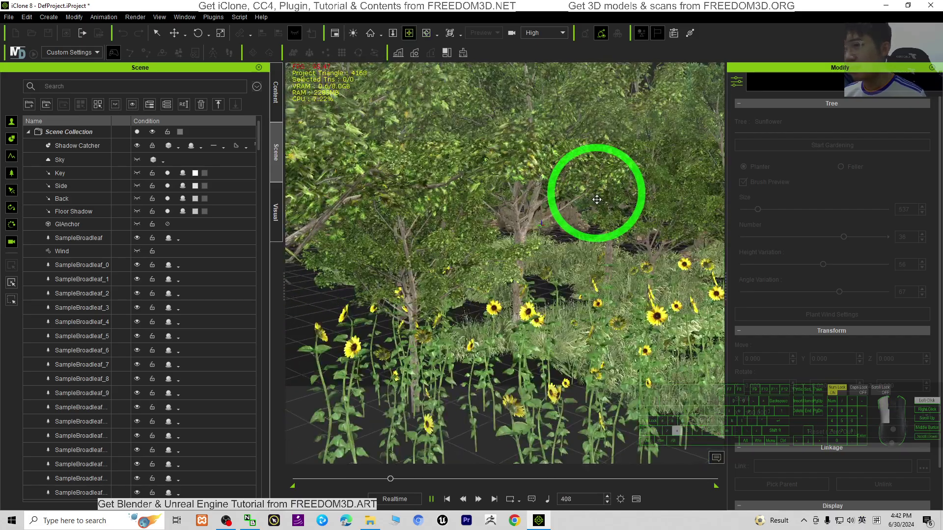
left_click_drag(596, 194, 602, 261)
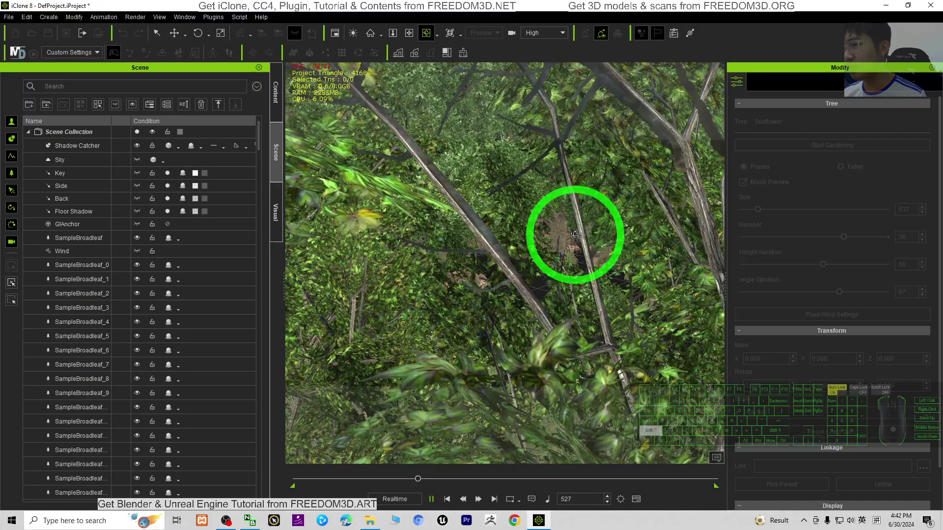
scroll(575, 235, "down", 8, "shift")
left_click_drag(633, 354, 523, 252)
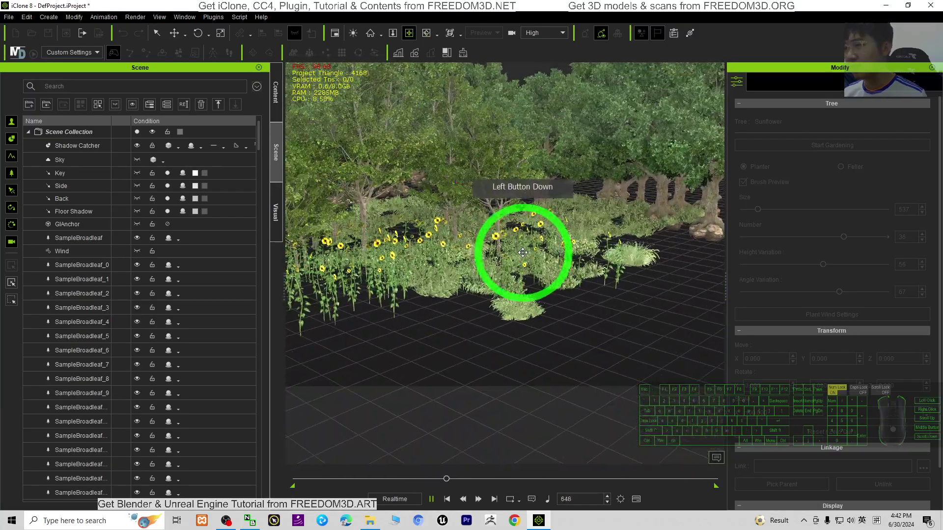
key("c")
left_click_drag(474, 221, 588, 212)
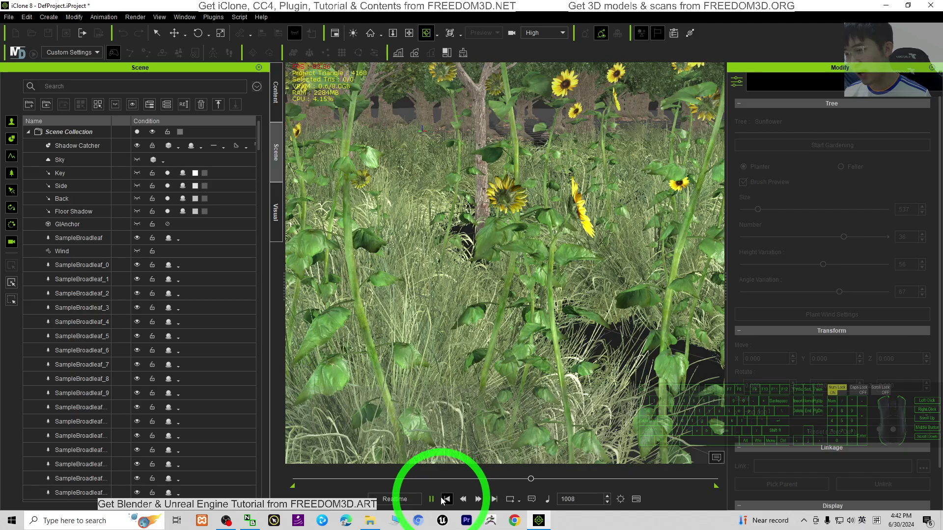
left_click(505, 448)
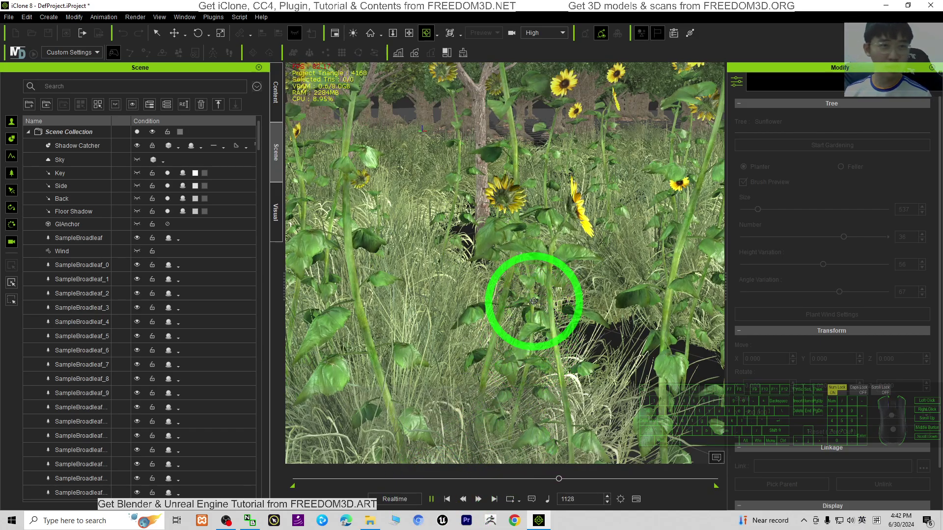
left_click_drag(662, 309, 573, 327)
left_click_drag(554, 248, 637, 277)
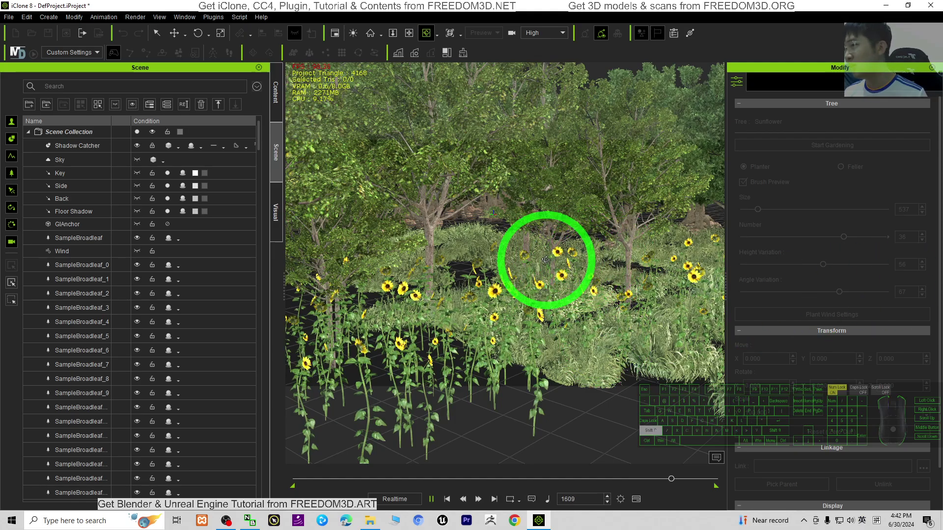
left_click_drag(545, 260, 557, 287)
scroll(484, 225, "up", 3, "shift")
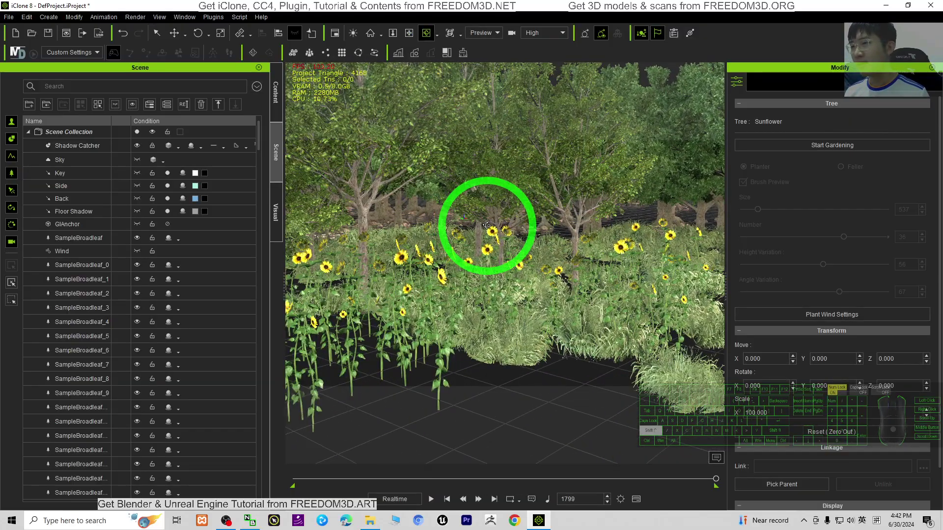
key("c")
left_click_drag(539, 216, 608, 276)
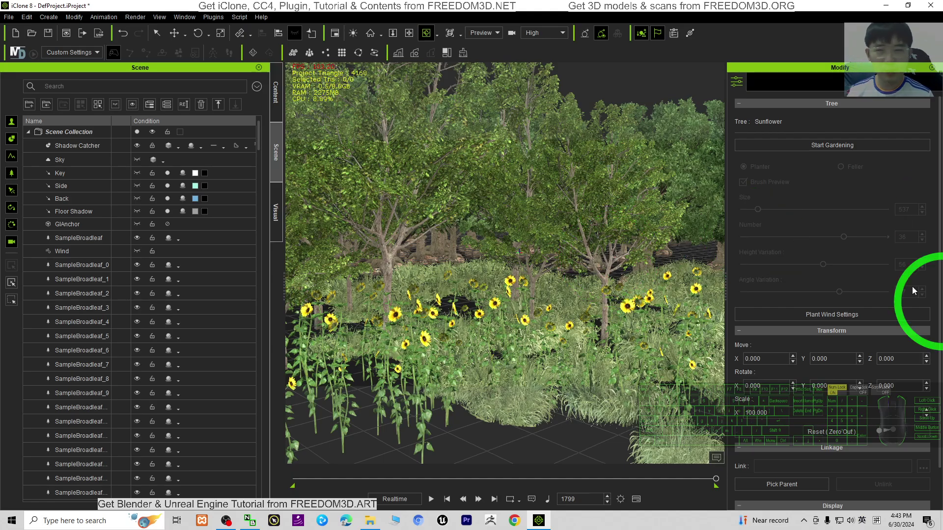
left_click(844, 146)
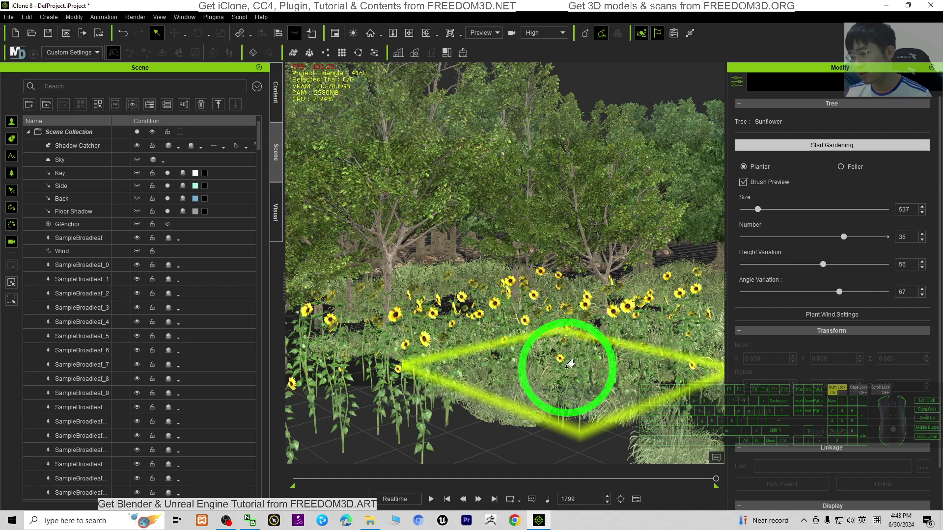
right_click(570, 364)
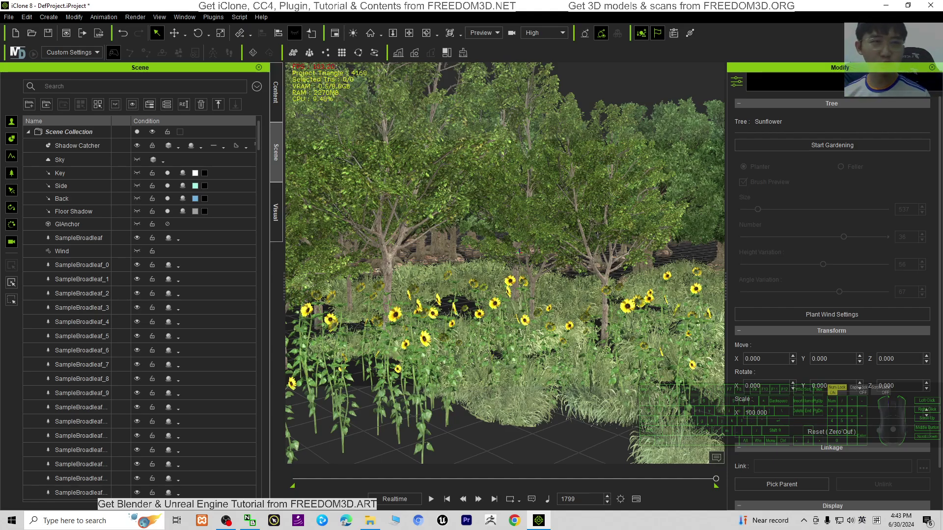
key("c")
left_click_drag(612, 389, 634, 388)
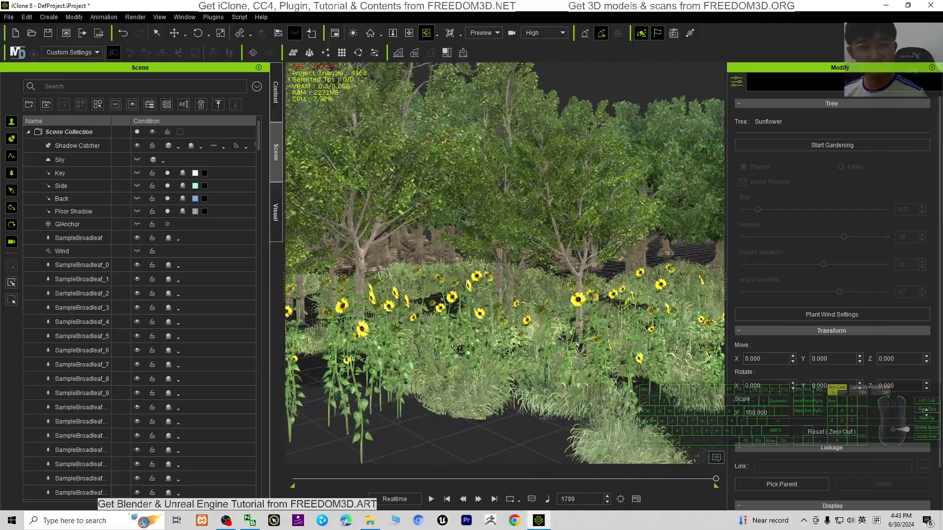